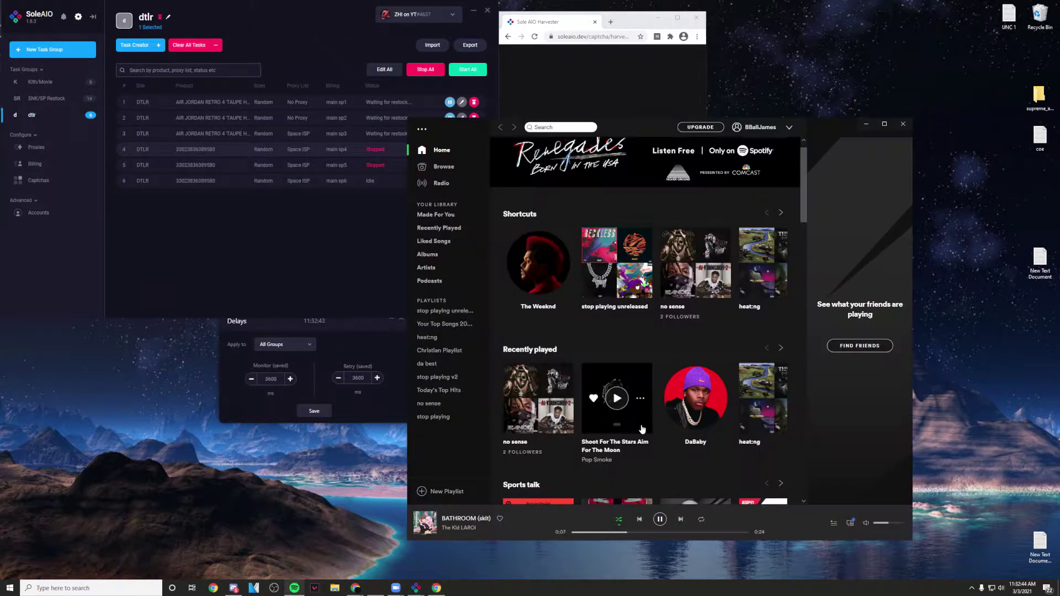
Skip Spotify back to the previous track and minimize the player window
left_click(640, 521)
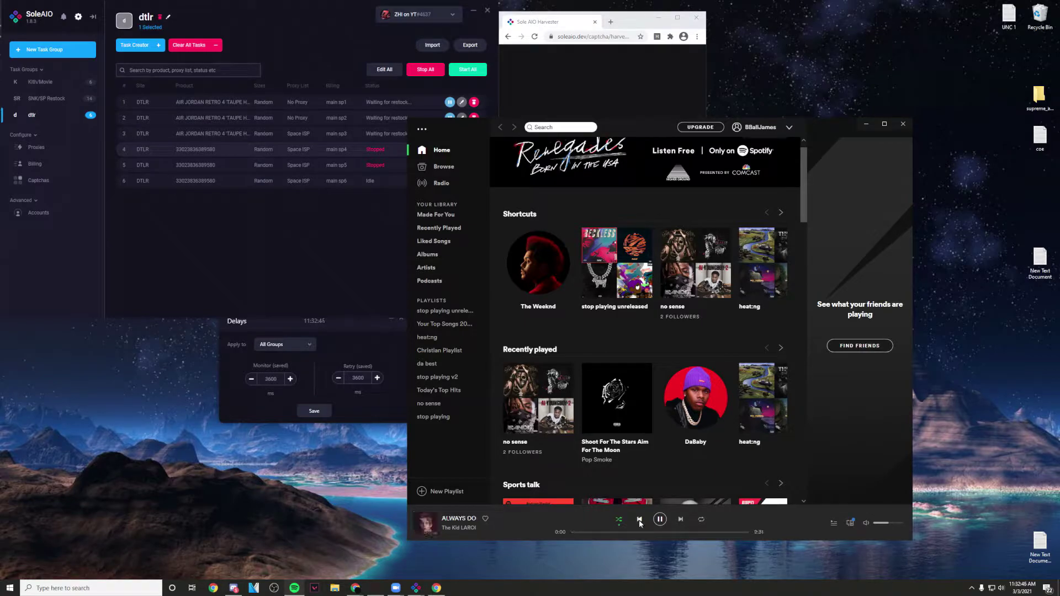
left_click(861, 125)
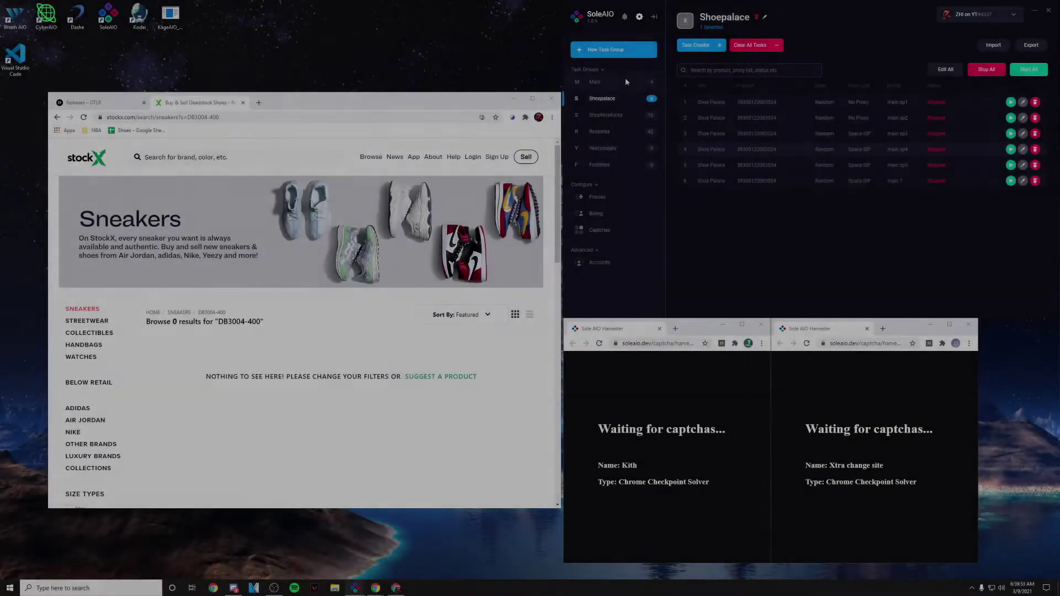
Show SoleAIO's Main task group and enter 'tuesday' in a new Chrome tab's address bar
left_click(625, 80)
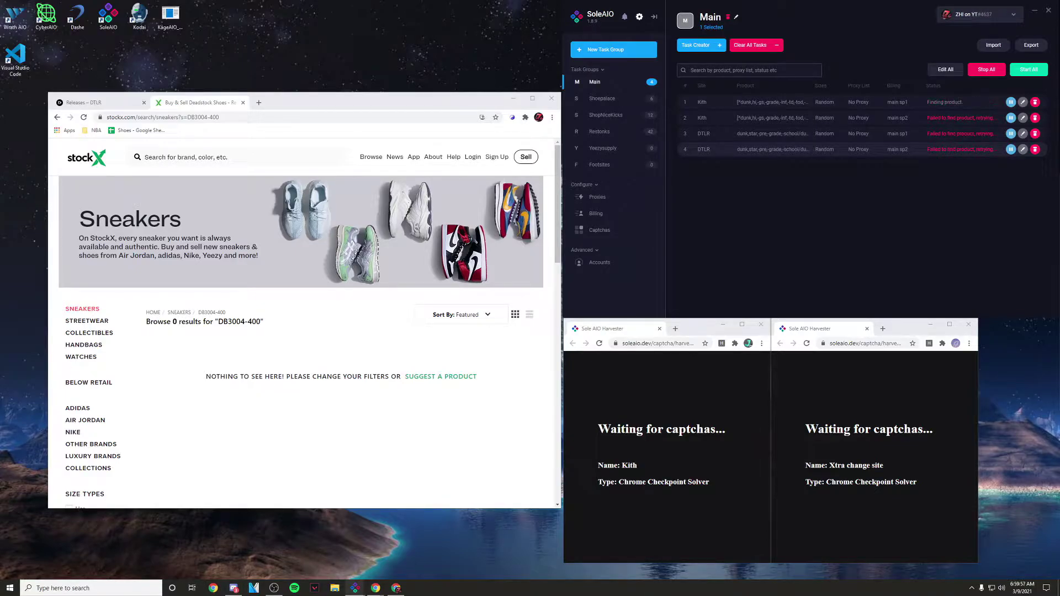
left_click(259, 103)
type("tuesday")
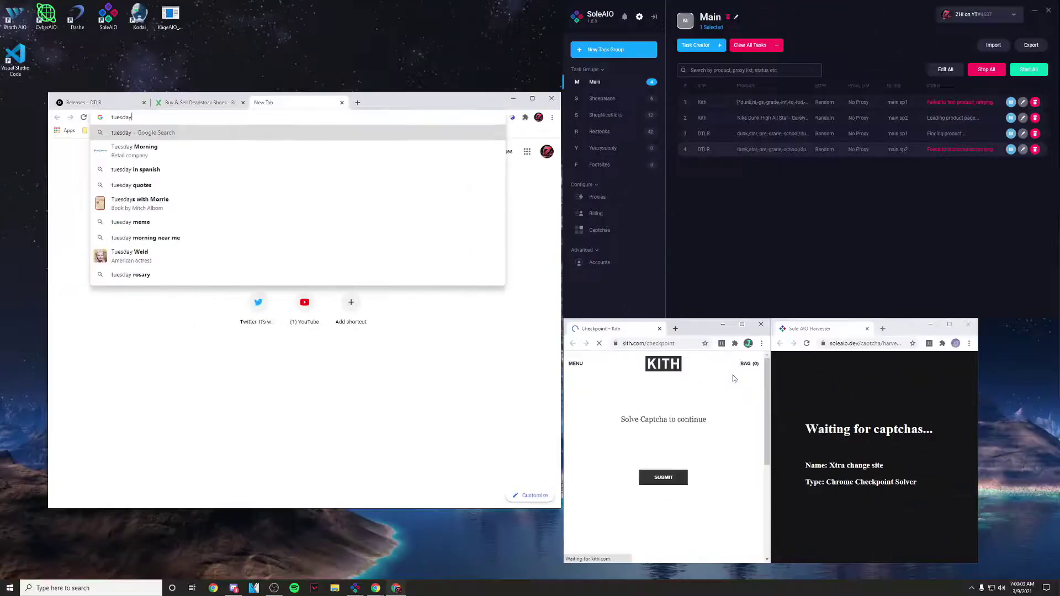
Bring up the Kith checkpoint hCaptcha and answer the day question with 'tuesday'
left_click(613, 447)
left_click(665, 472)
type("tuesday")
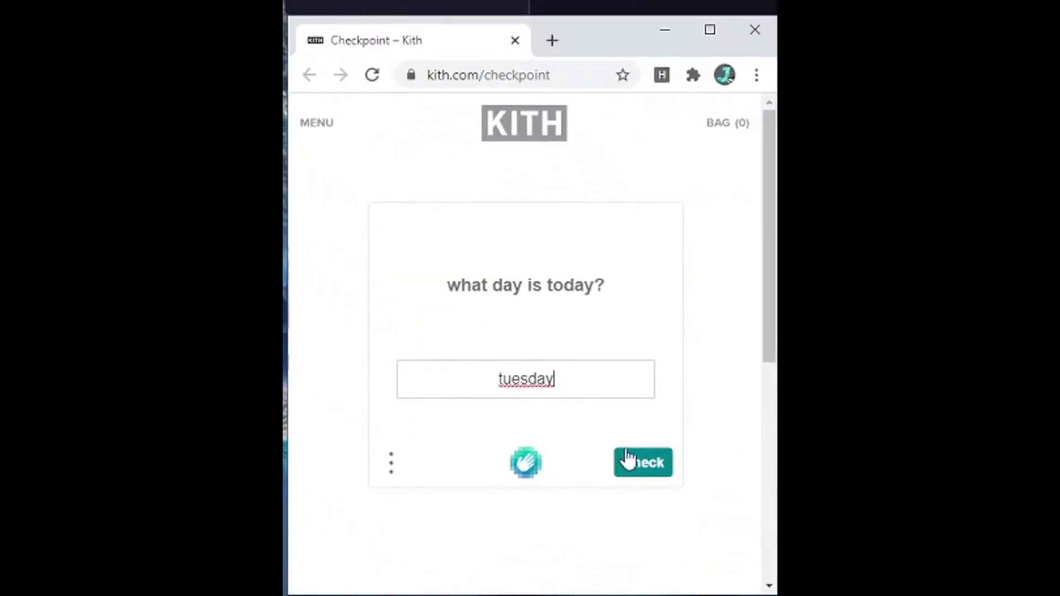
left_click(628, 459)
Select the boat images across both image sets and submit the selection
left_click(612, 397)
left_click(524, 463)
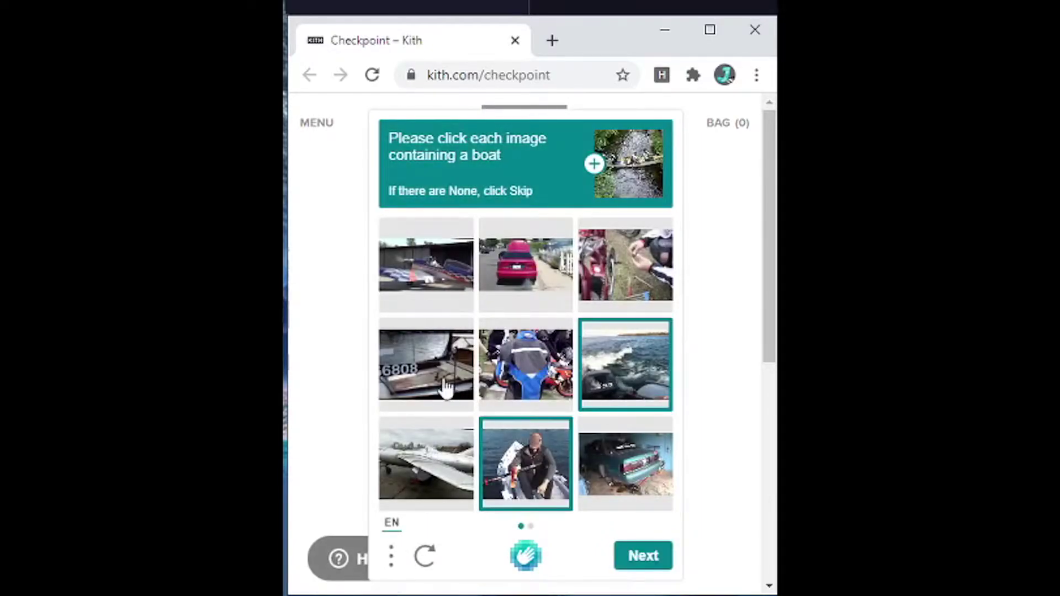
left_click(446, 387)
left_click(643, 556)
left_click(447, 369)
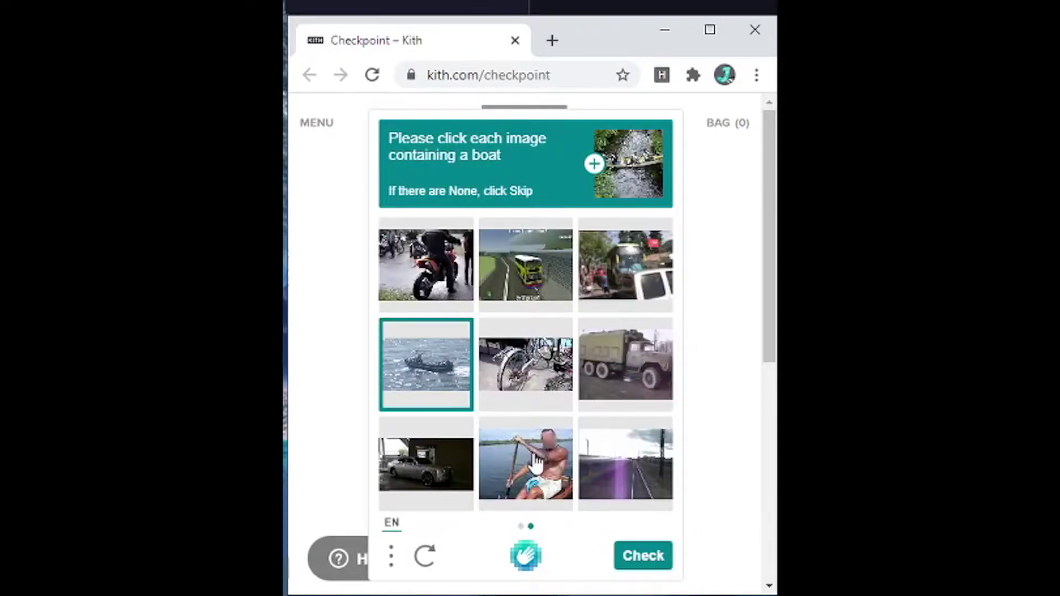
left_click(536, 464)
left_click(659, 561)
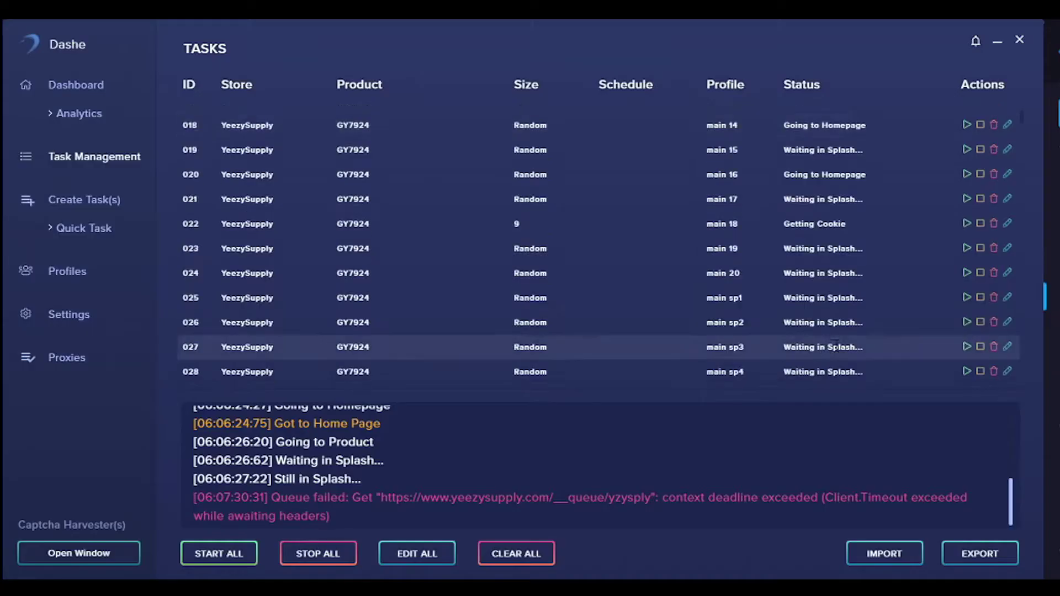
scroll(813, 286, "down", 3)
scroll(813, 286, "down", 20)
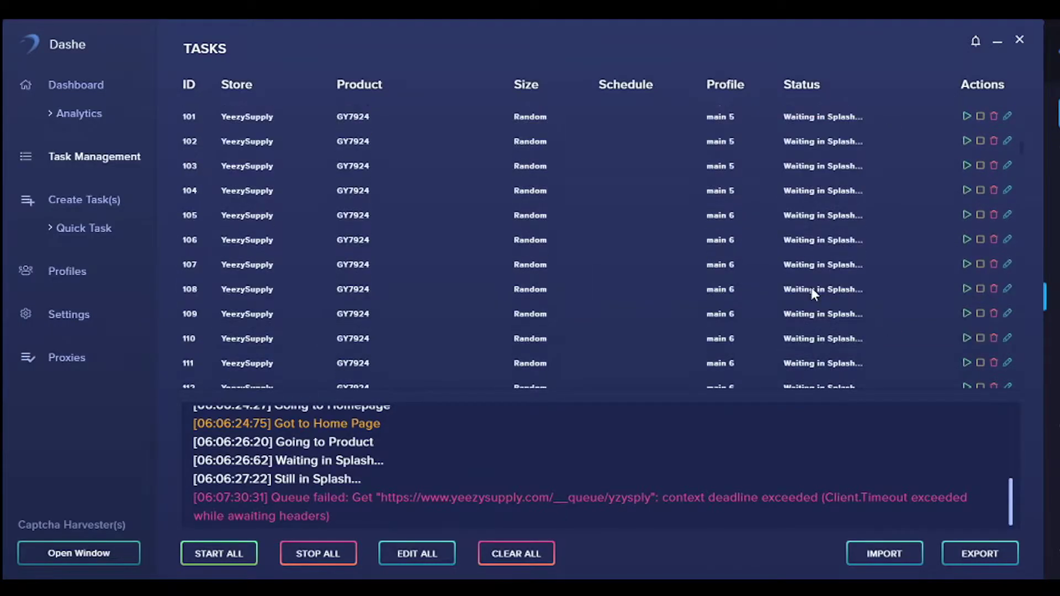
scroll(811, 291, "down", 20)
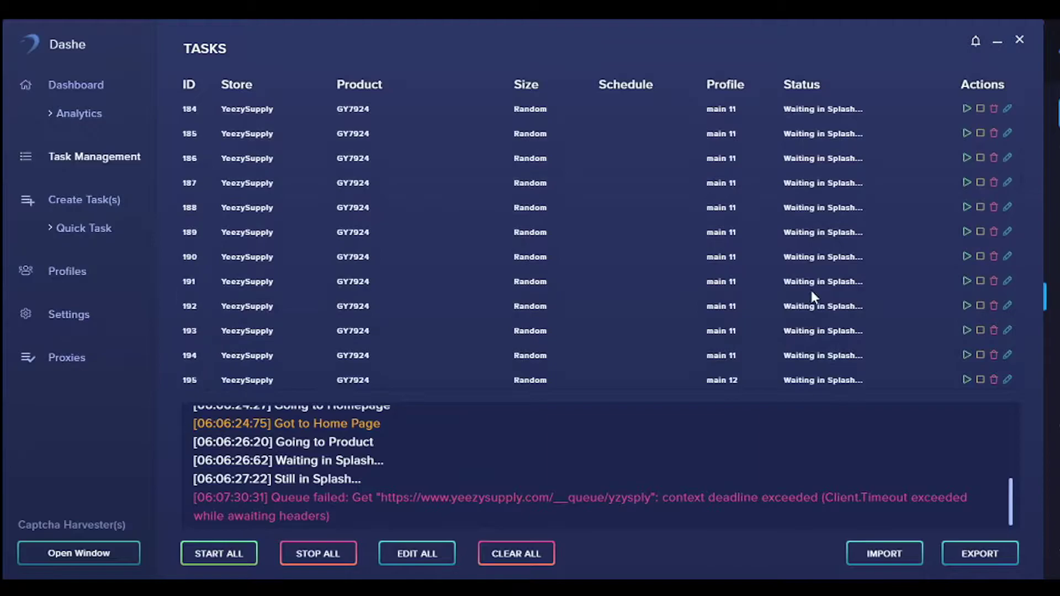
scroll(812, 289, "down", 20)
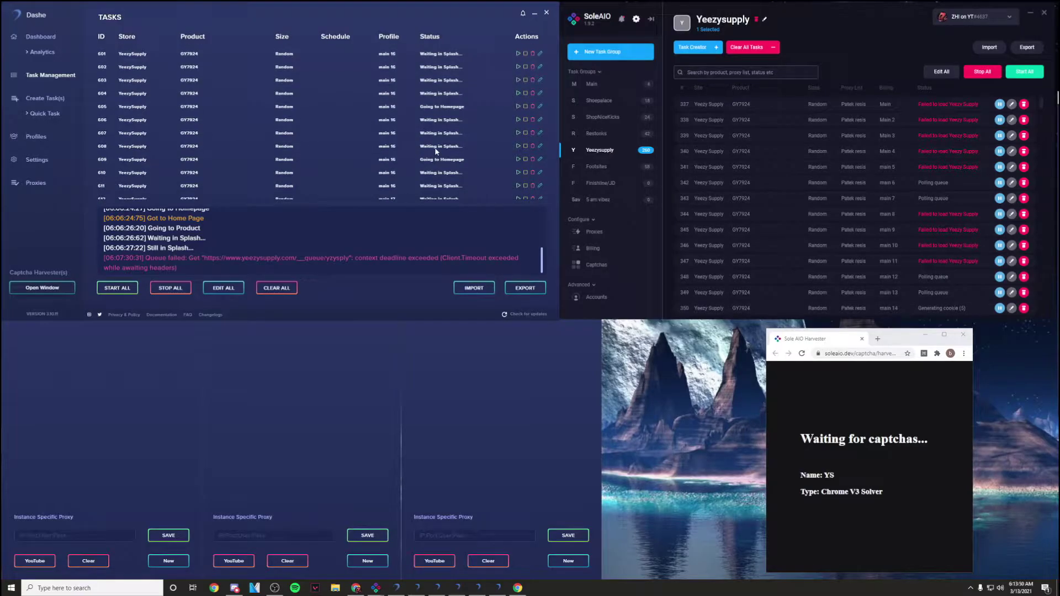
scroll(436, 151, "down", 20)
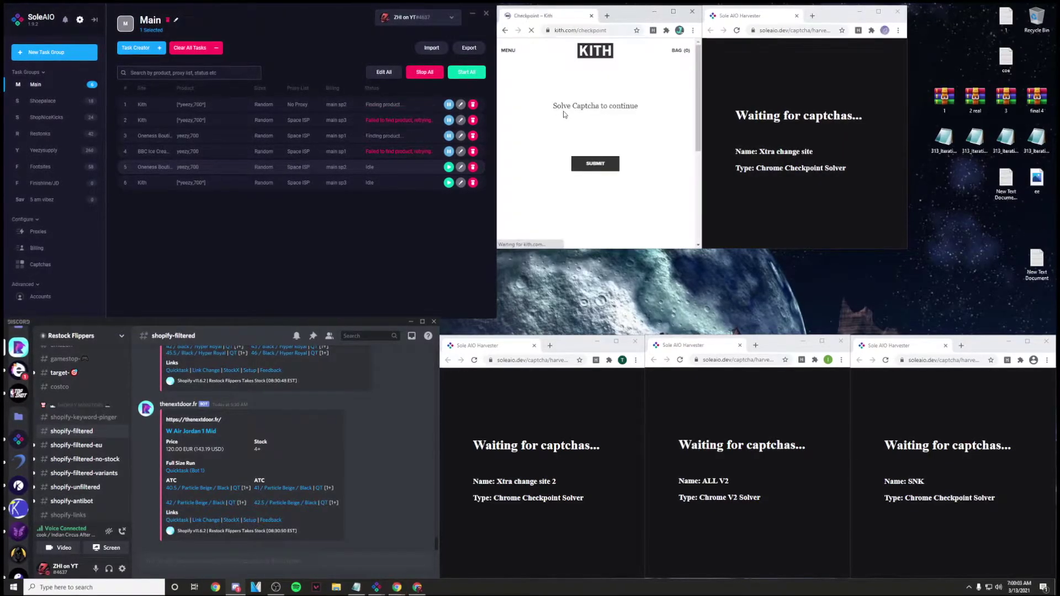
Start the Kith hCaptcha, skip the day question, and pick three boat images
left_click(552, 135)
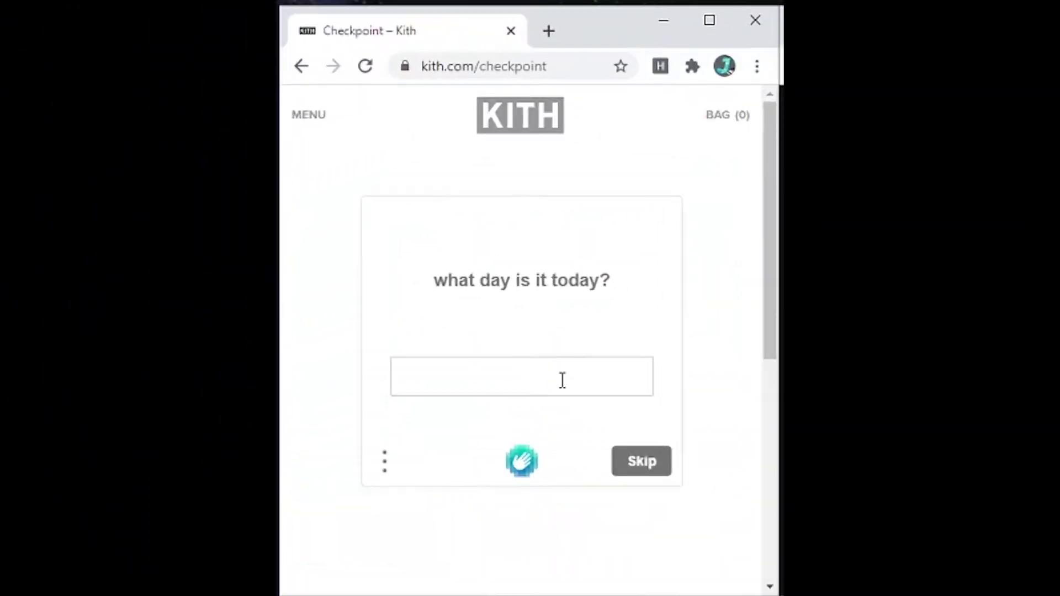
left_click(649, 469)
left_click(613, 364)
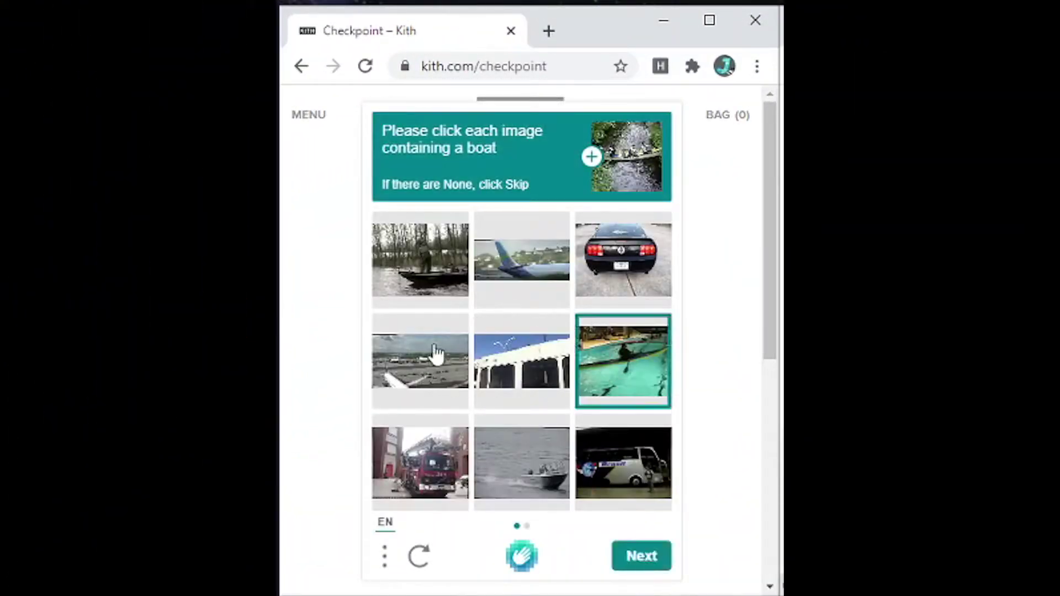
left_click(444, 284)
left_click(549, 464)
In the second image set pick the kayak and centre boat, then submit
left_click(635, 566)
left_click(532, 301)
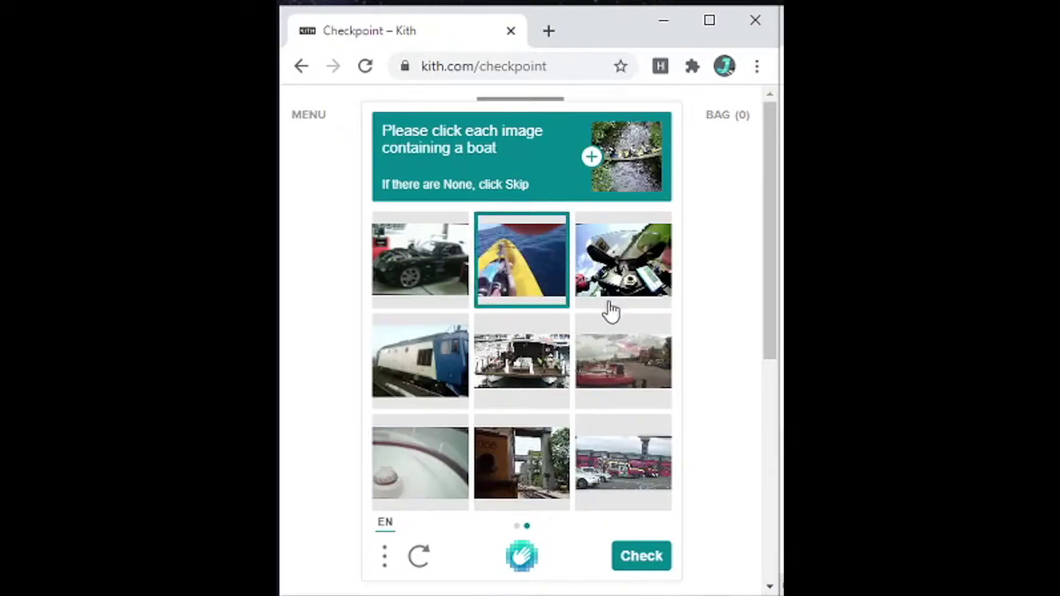
left_click(611, 292)
left_click(611, 293)
left_click(522, 362)
left_click(641, 556)
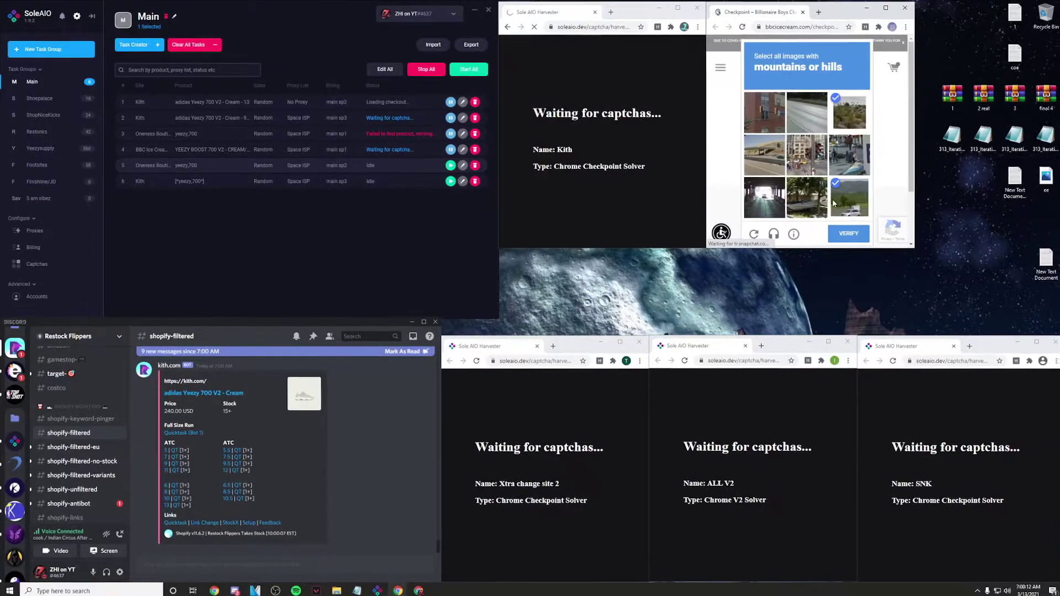
Verify the mountains/hills reCAPTCHA, then clear the Kith harvester's bicycle hCaptcha
left_click(849, 234)
left_click(598, 136)
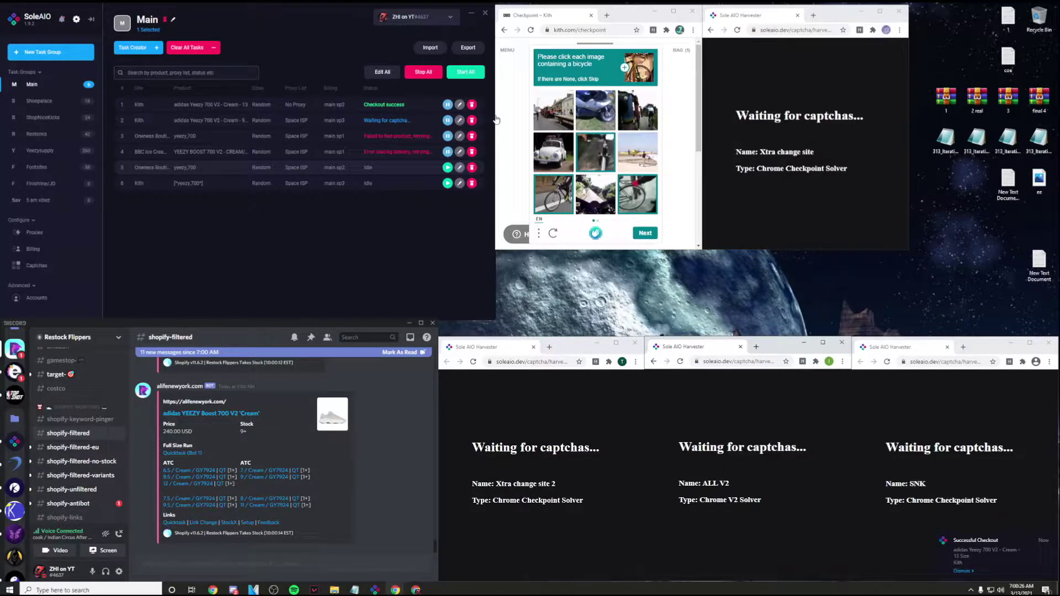
left_click(645, 234)
left_click(640, 111)
left_click(635, 194)
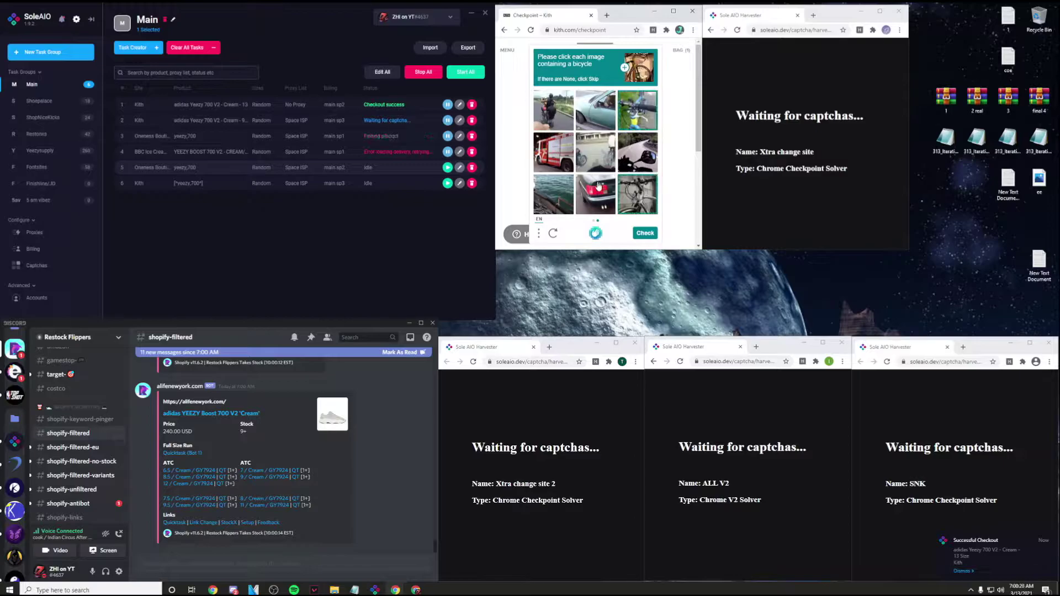
left_click(642, 233)
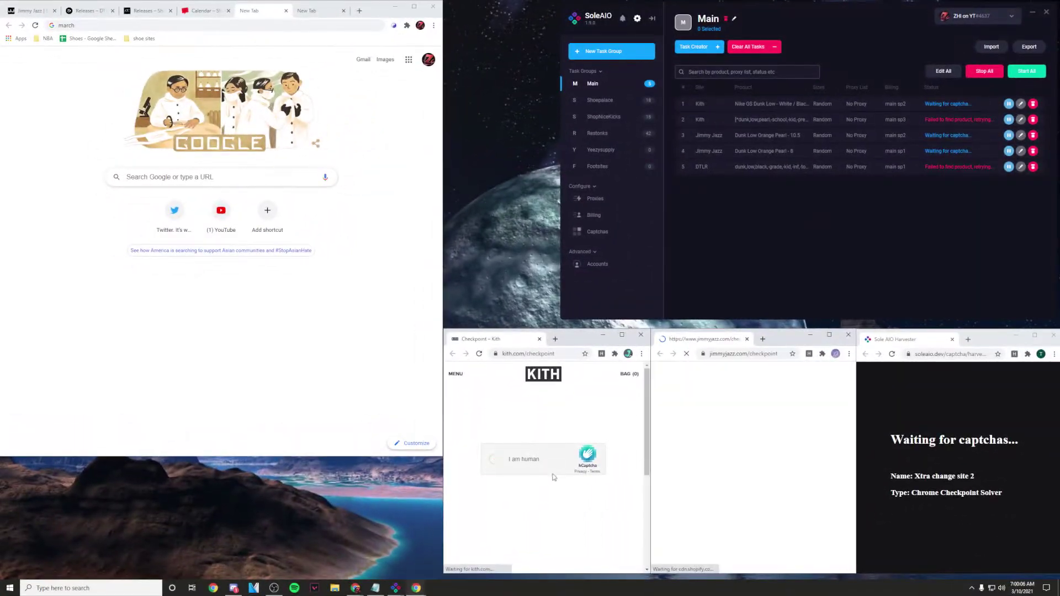
Start the Kith hCaptcha and answer the month question with 'march', replacing 'wednesday'
left_click(554, 473)
type("wednesday")
double_click(579, 490)
type("march")
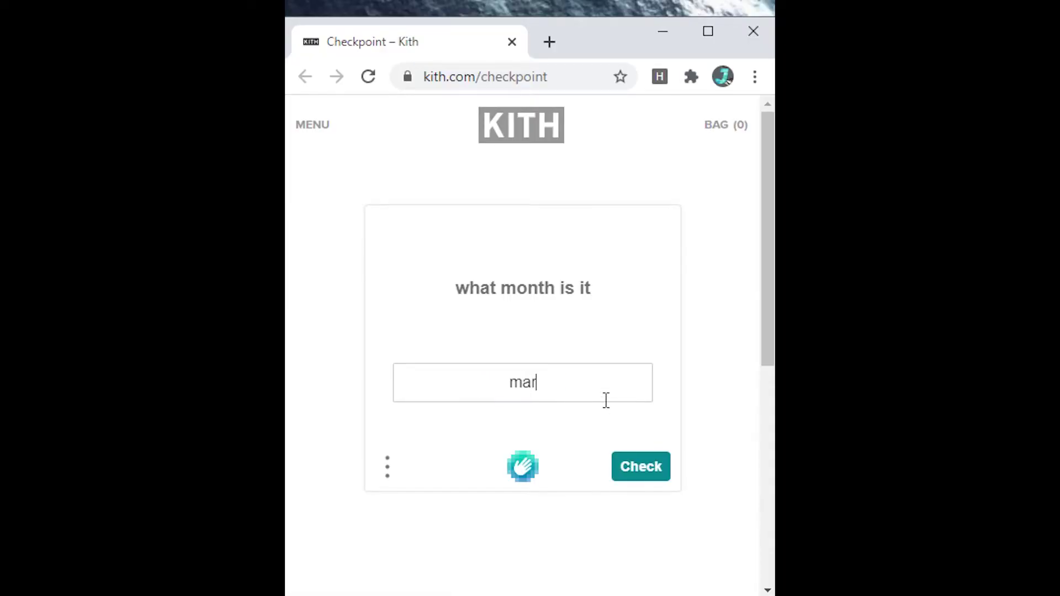
key("Return")
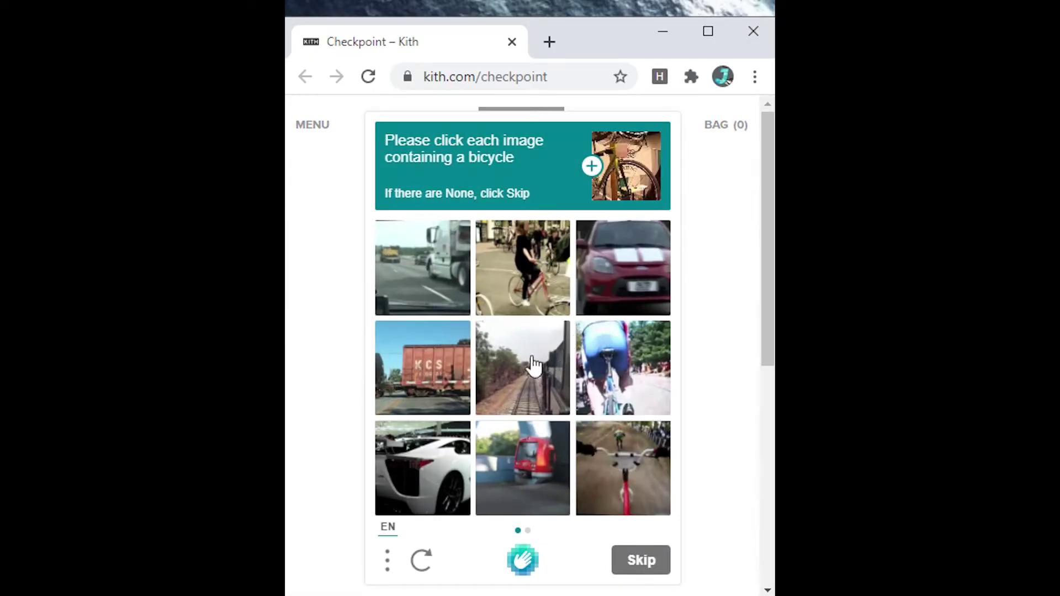
Select the bicycle images in both image sets, dropping the train, and submit
left_click(530, 267)
left_click(618, 489)
left_click(623, 367)
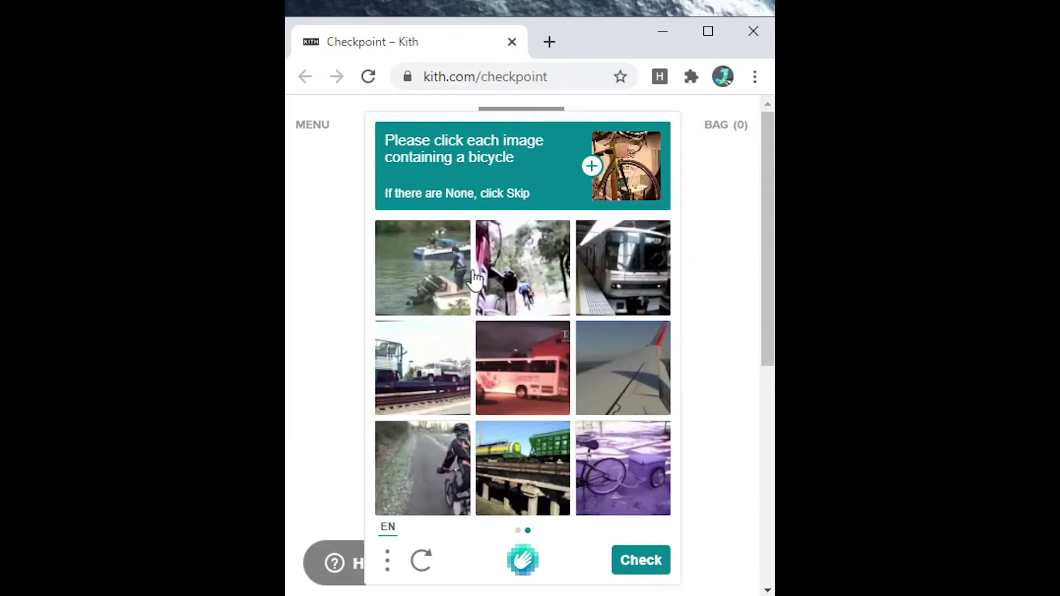
left_click(620, 456)
left_click(541, 450)
left_click(459, 461)
left_click(537, 486)
left_click(639, 569)
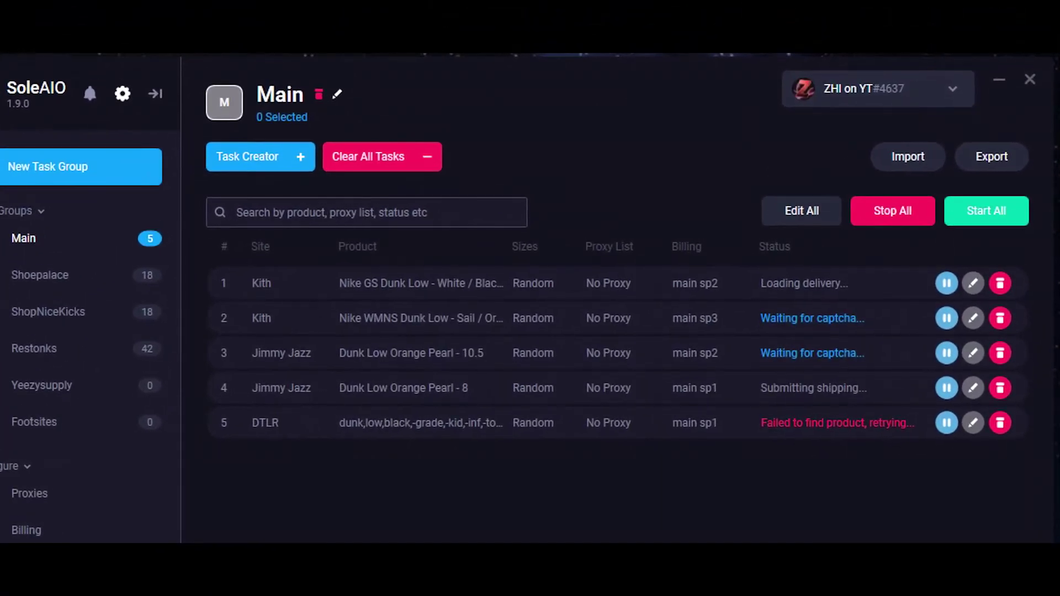
Pause row 1, the Kith task, so its status shows Stopped
left_click(947, 284)
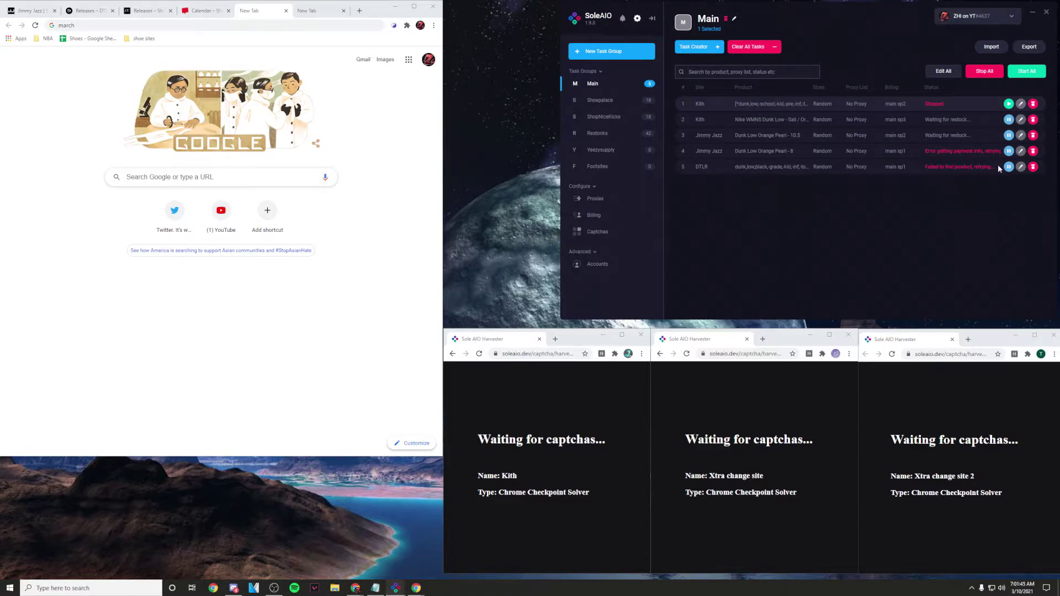
Delete the DTLR task row, then re-save task 2's Kith settings in the Task Editor
left_click(1034, 167)
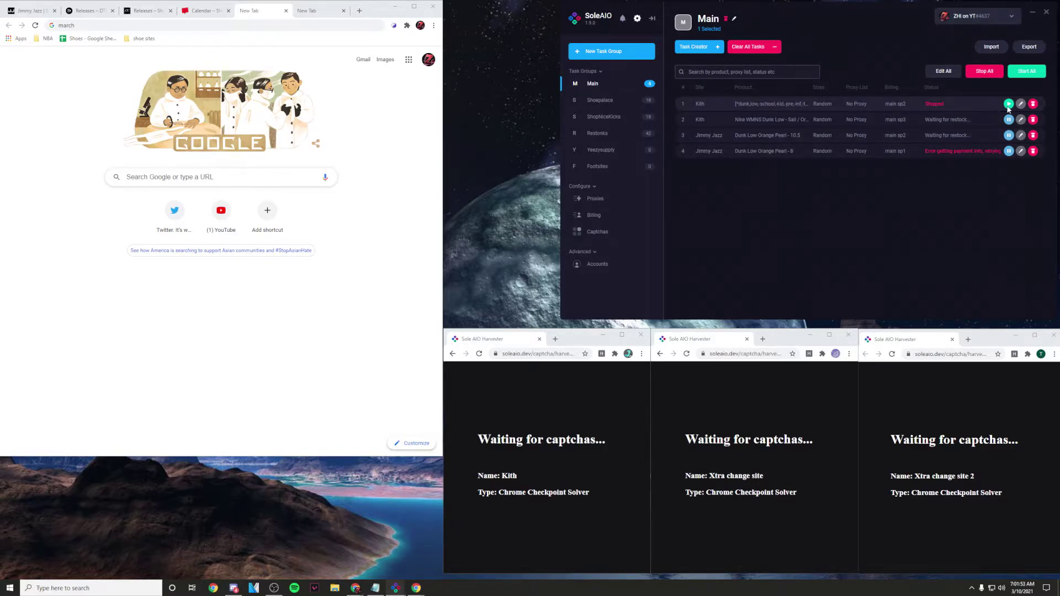
left_click(1021, 120)
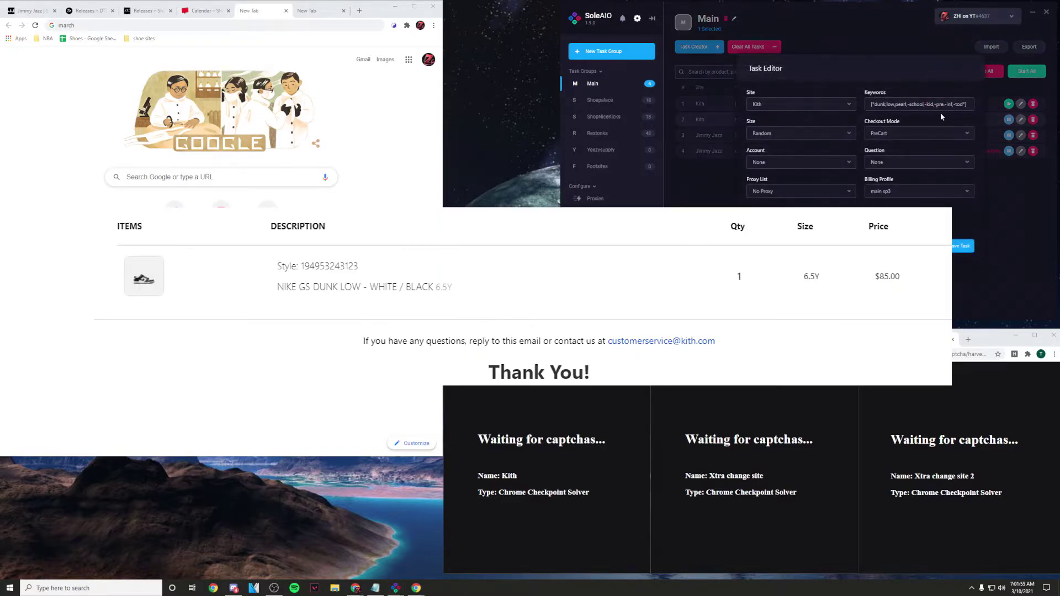
left_click(964, 248)
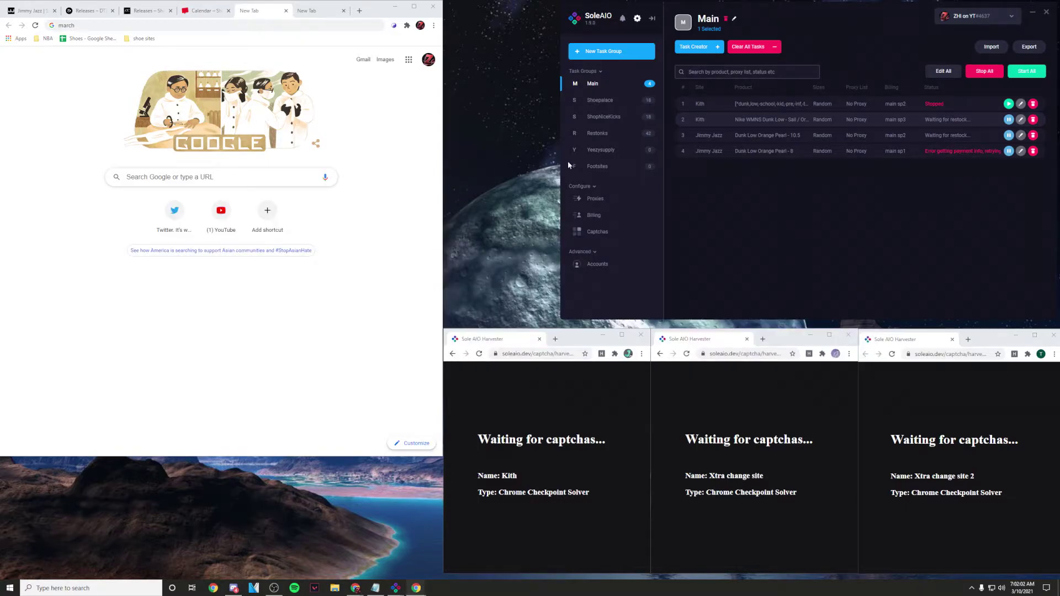
Open the ShopNiceKicks group and scroll down and back up through its 18 tasks
left_click(604, 117)
scroll(870, 202, "down", 2)
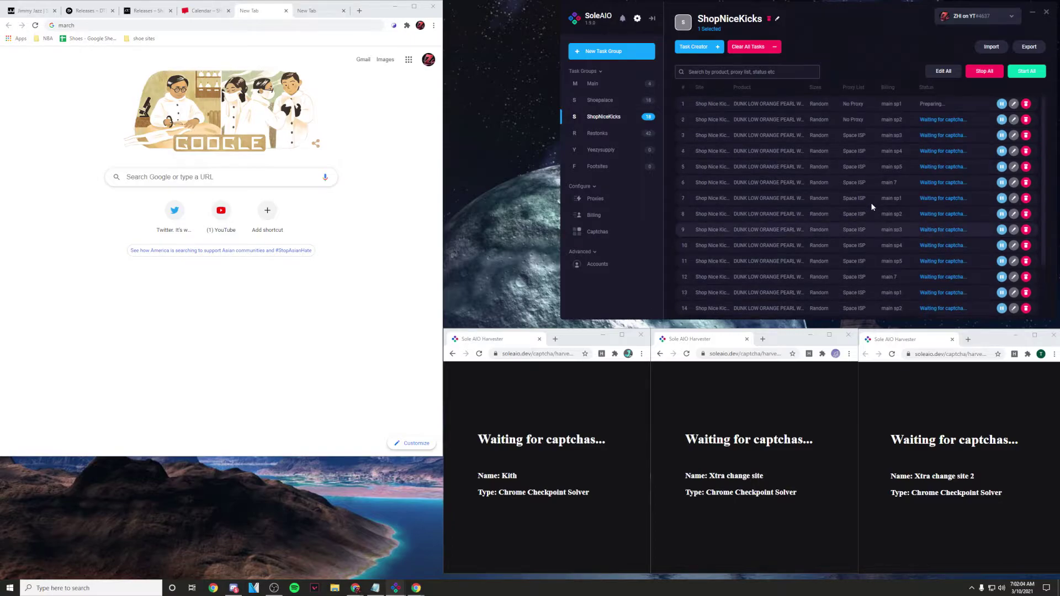
scroll(962, 103, "up", 2)
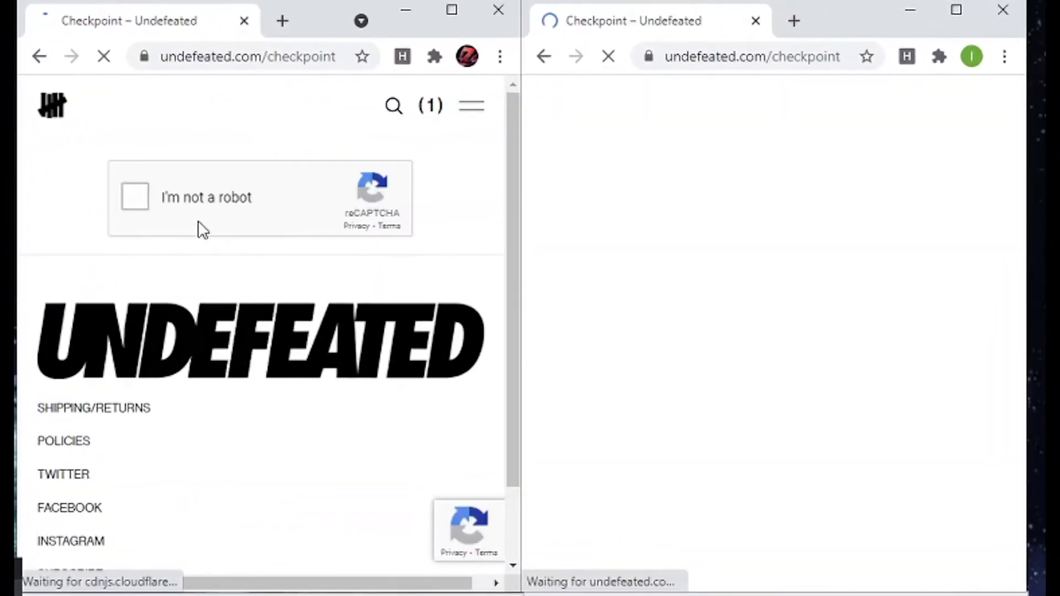
Tick the left Undefeated reCAPTCHA and mark its four crosswalk tiles
left_click(320, 155)
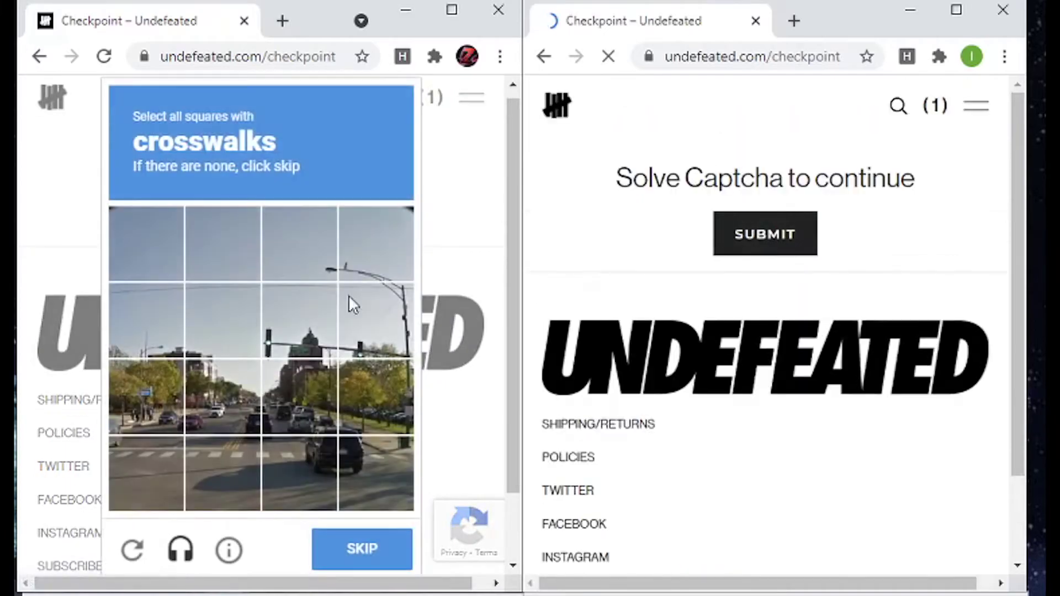
left_click(147, 472)
left_click(216, 470)
left_click(298, 470)
left_click(360, 466)
left_click(361, 549)
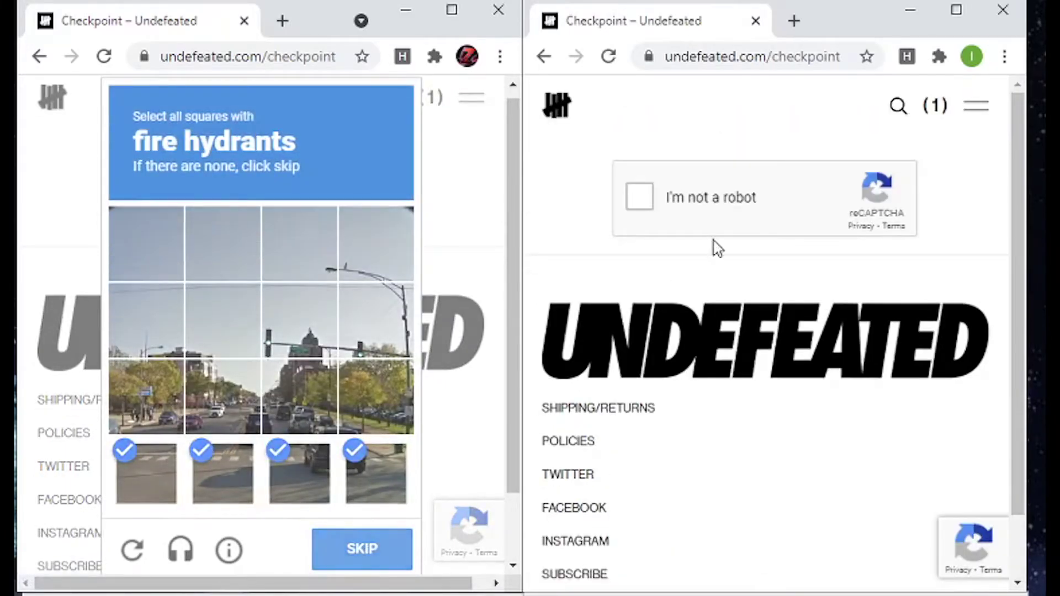
Start the right window's captcha and solve the five-tile fire hydrant challenge
left_click(634, 197)
left_click(313, 248)
left_click(299, 320)
left_click(377, 321)
left_click(380, 246)
left_click(300, 397)
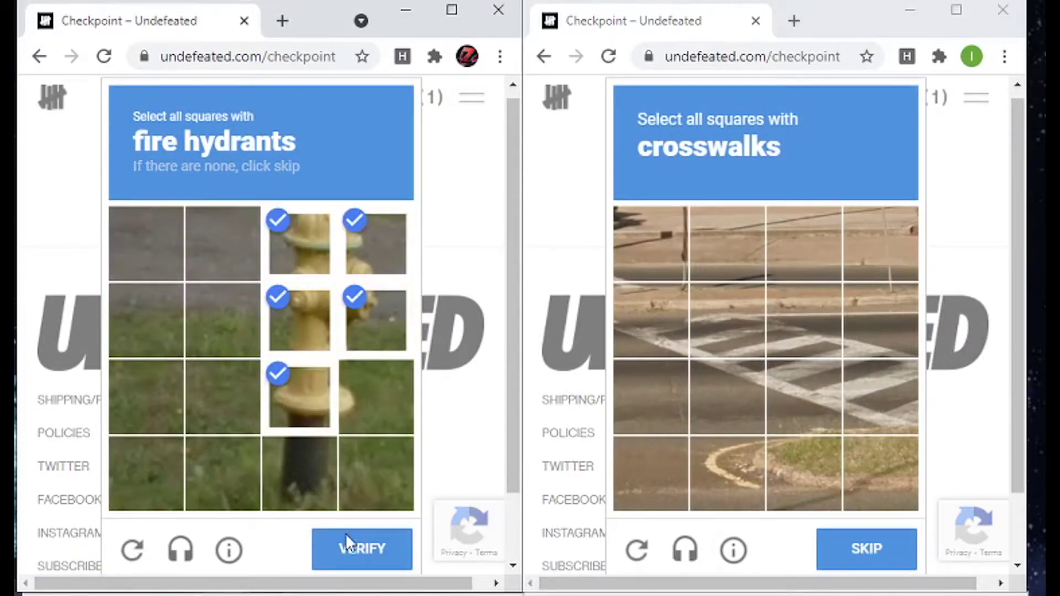
left_click(353, 547)
Mark six crosswalk tiles in the right window, then submit both windows' final challenges
left_click(652, 321)
left_click(727, 321)
left_click(804, 320)
left_click(804, 397)
left_click(881, 321)
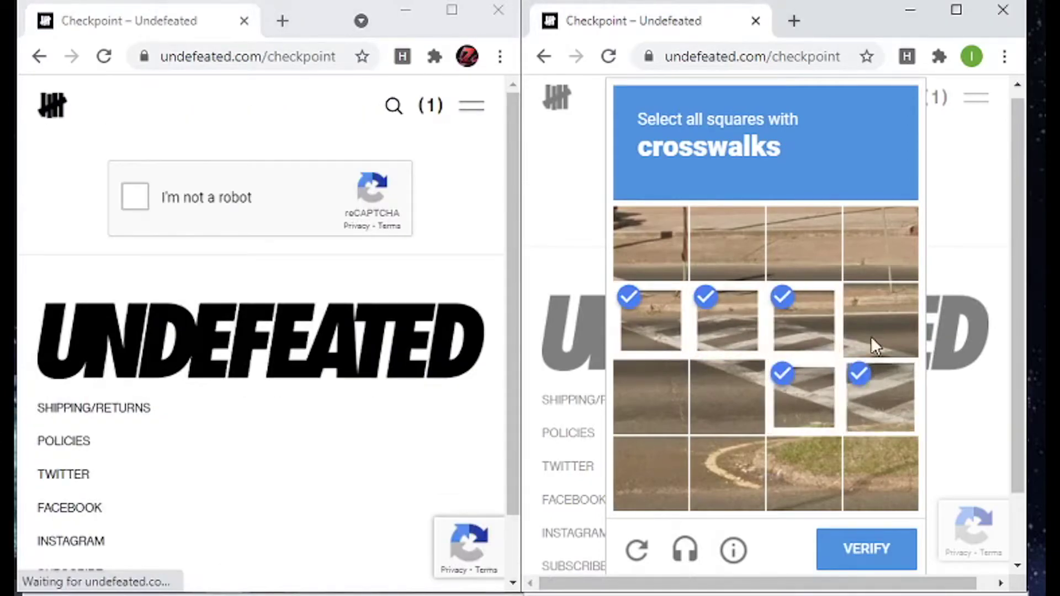
left_click(881, 397)
left_click(703, 282)
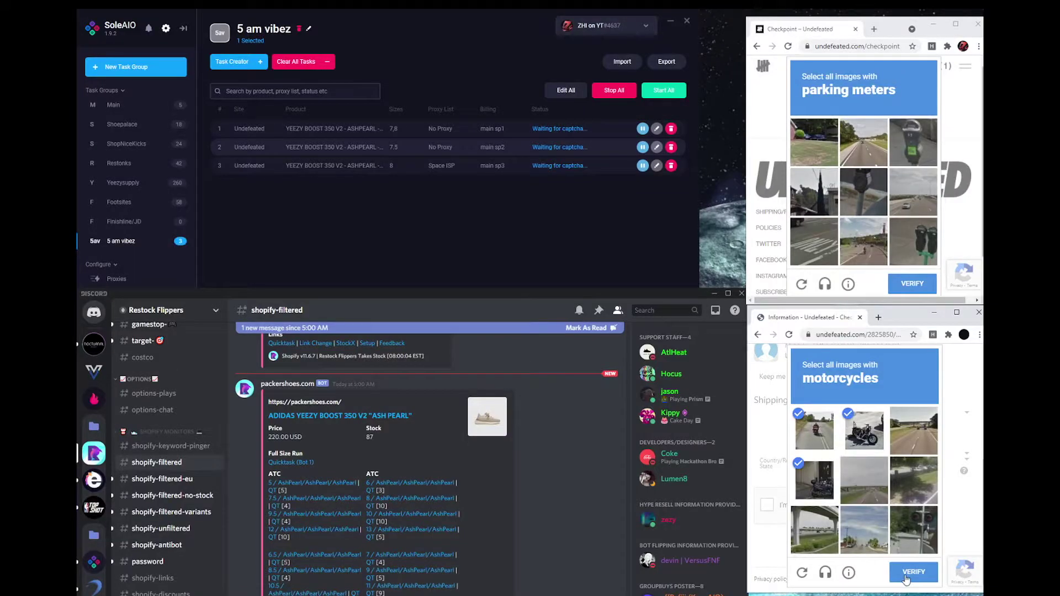
left_click(907, 574)
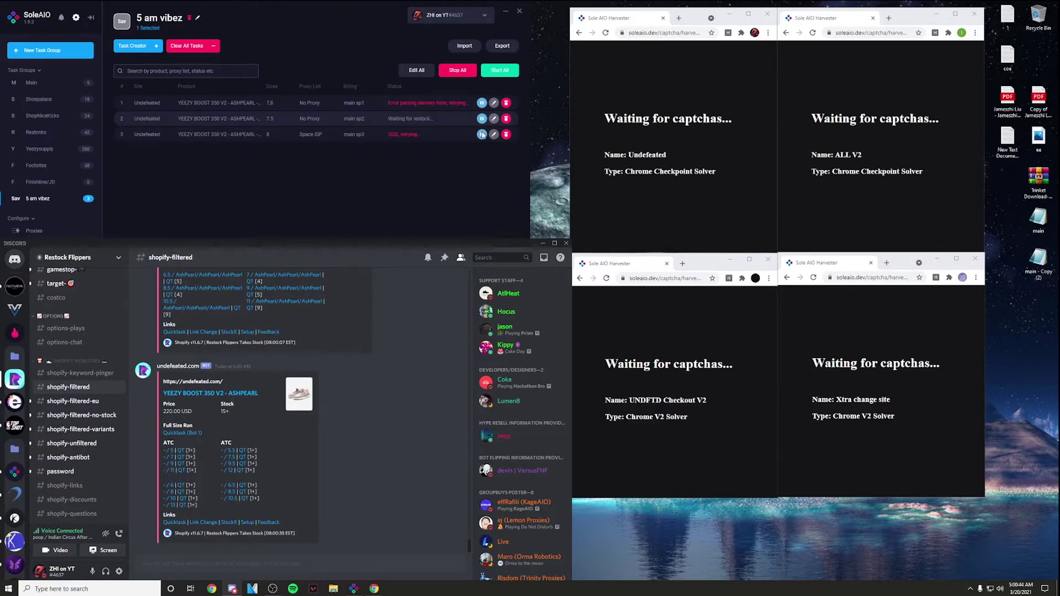
Bring the SoleAIO task list forward, then return to the Discord feed
left_click(415, 149)
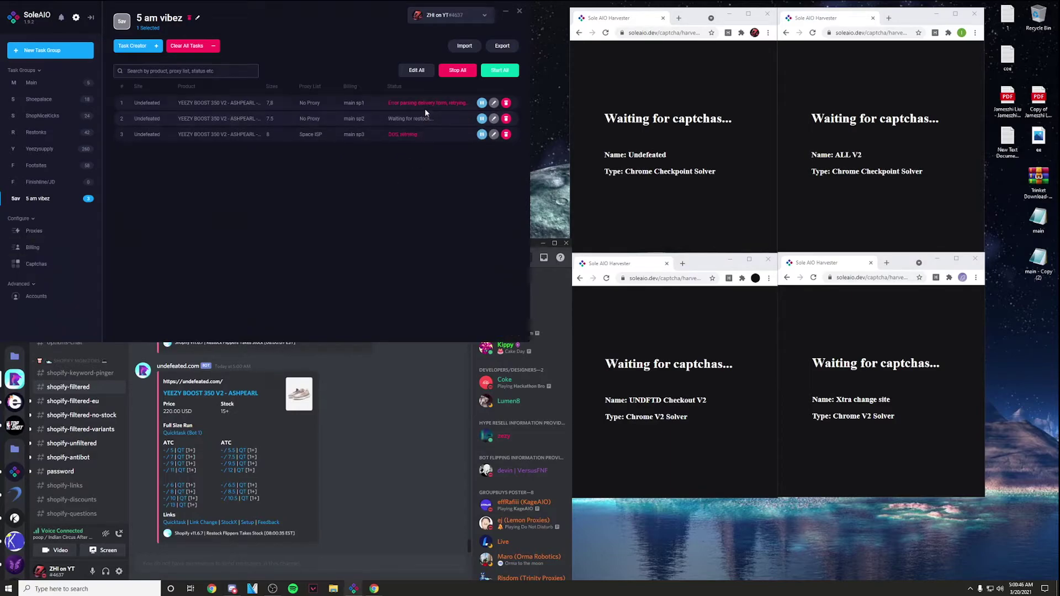
left_click(414, 390)
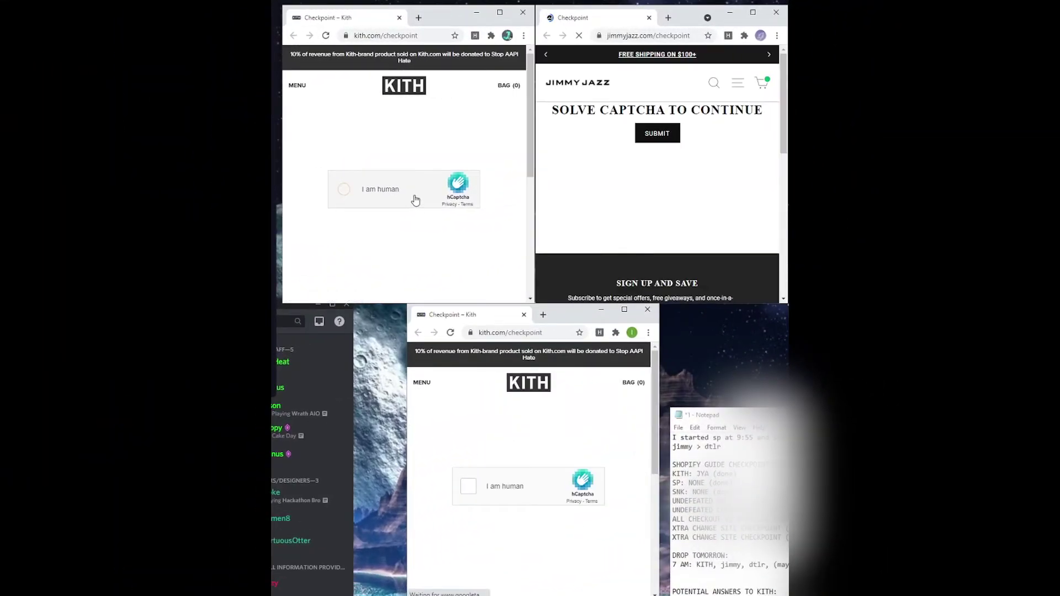
Answer the top Kith checkpoint's day question with saturday and confirm it
left_click(405, 192)
type("MONDAY")
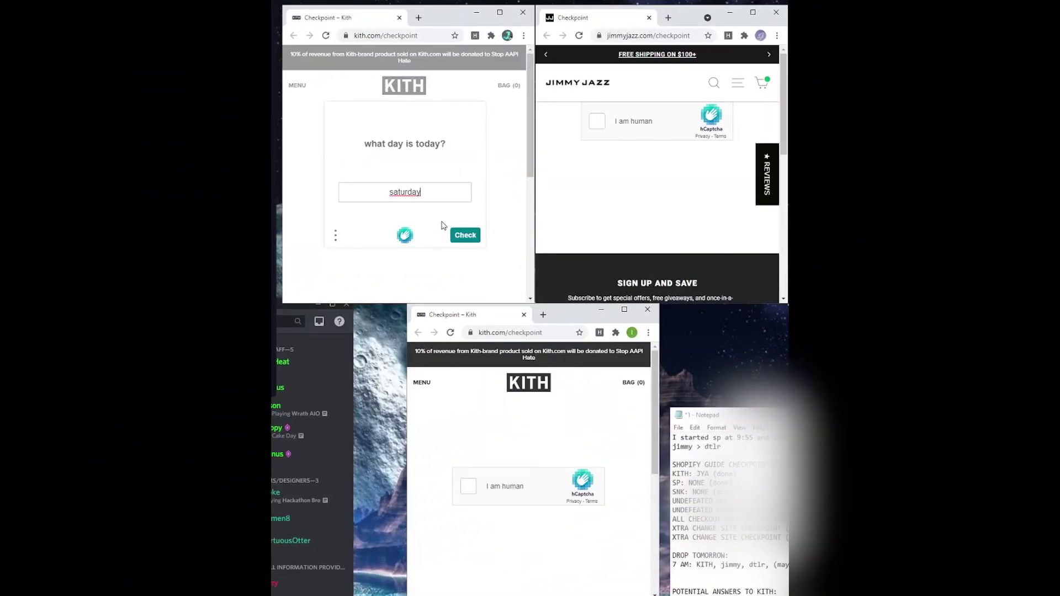
left_click(465, 236)
Pick the boat images across both captcha pages to pass the top Kith check
left_click(401, 143)
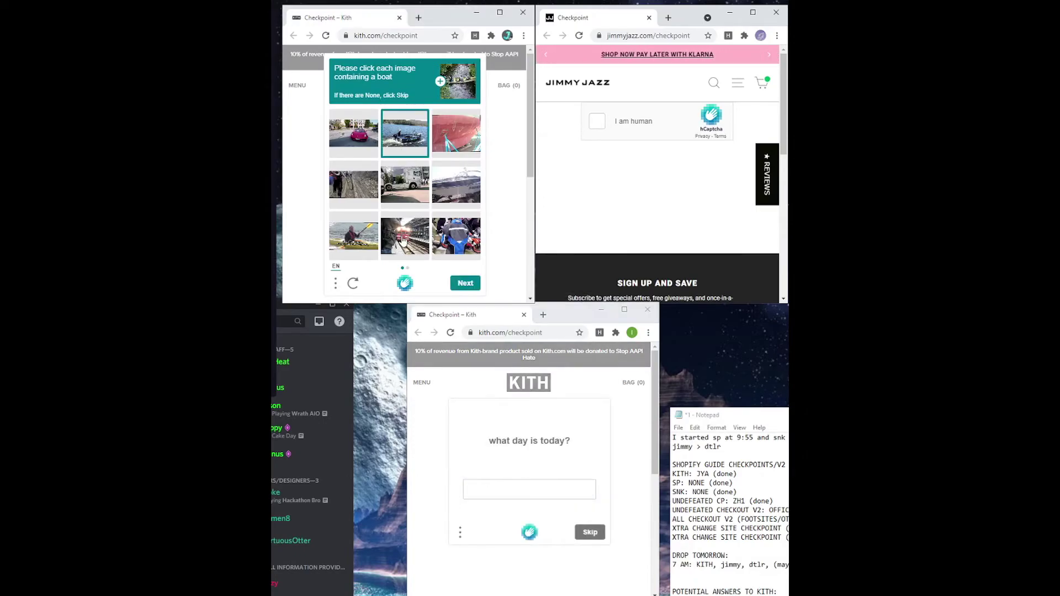
left_click(371, 243)
left_click(465, 283)
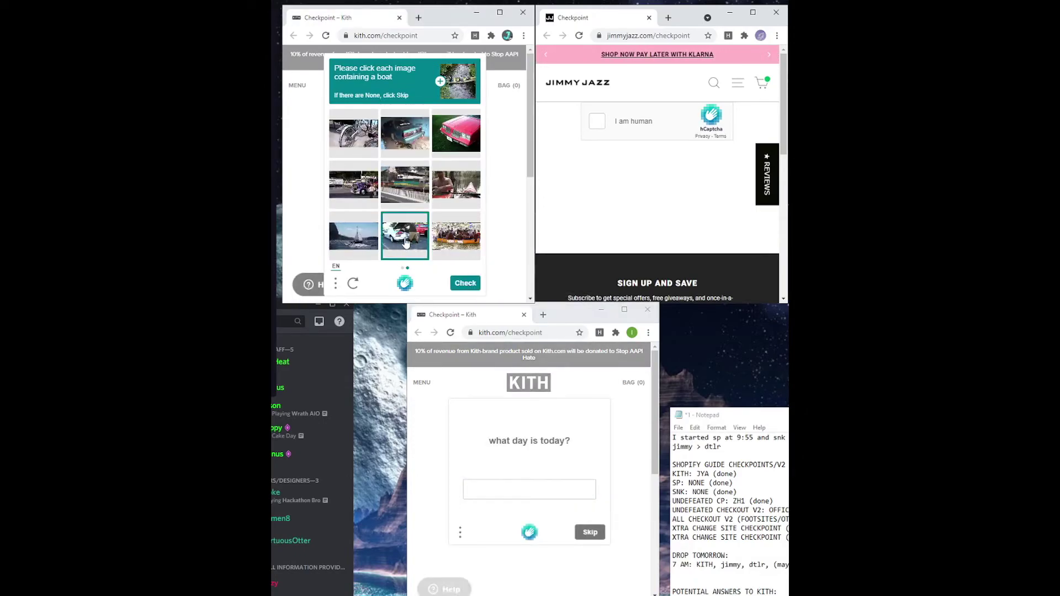
left_click(354, 236)
left_click(456, 184)
left_click(466, 284)
Submit saturday in the lower Kith window, then begin the Jimmy Jazz human verification
type("saturday")
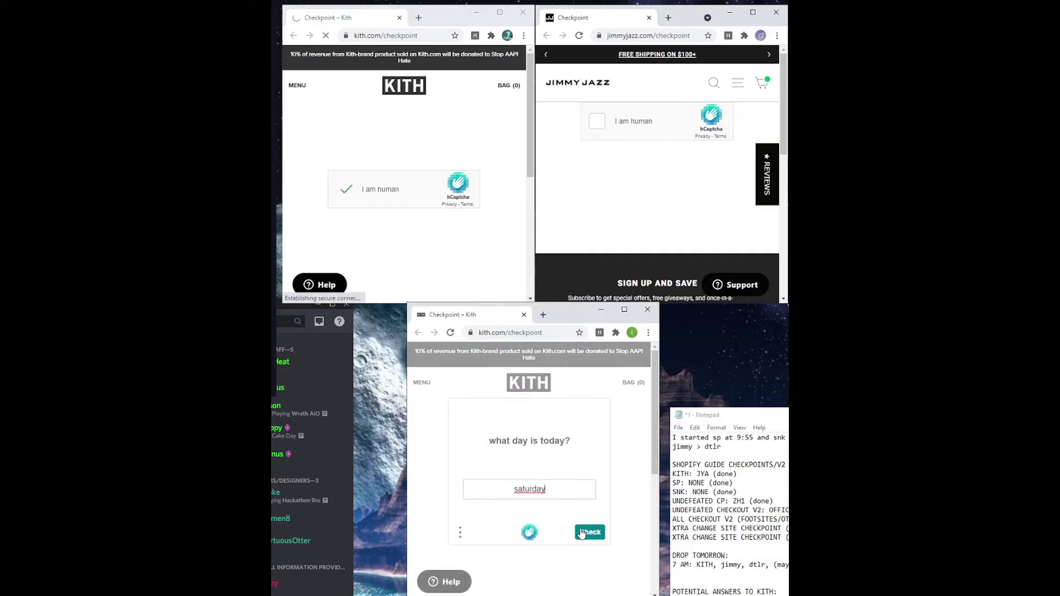
key("Return")
left_click(651, 127)
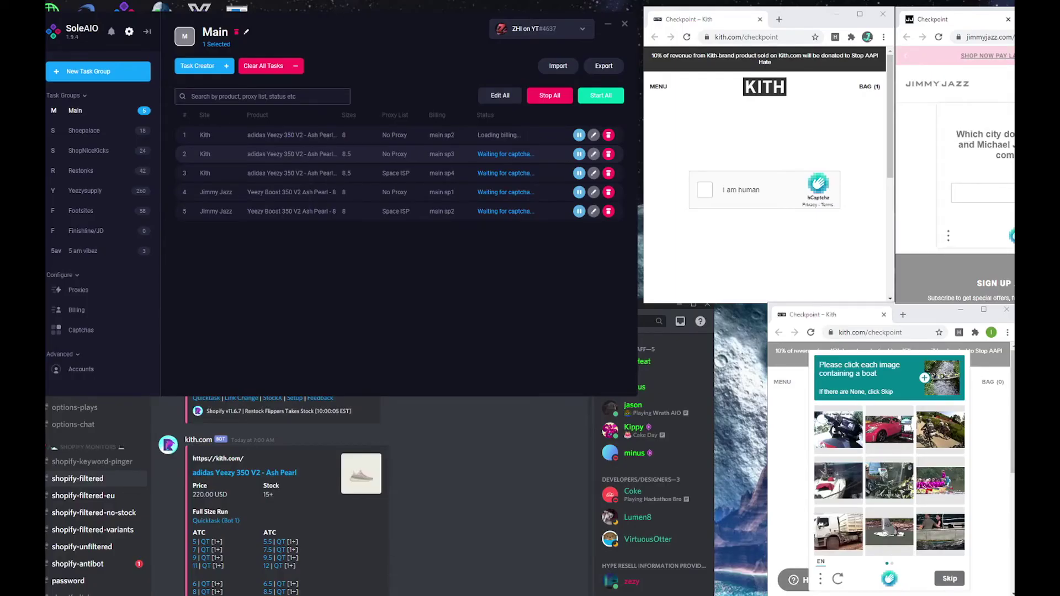
Select the boat images on both pages of the lower Kith challenge to clear the checkpoint
left_click(928, 484)
left_click(896, 537)
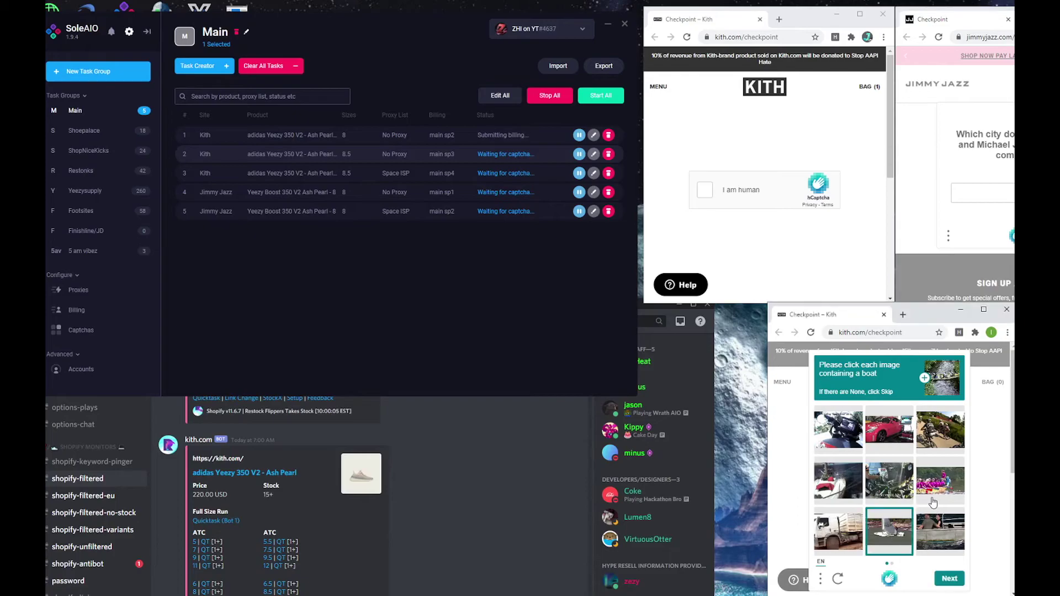
left_click(857, 493)
left_click(950, 579)
left_click(889, 481)
left_click(839, 531)
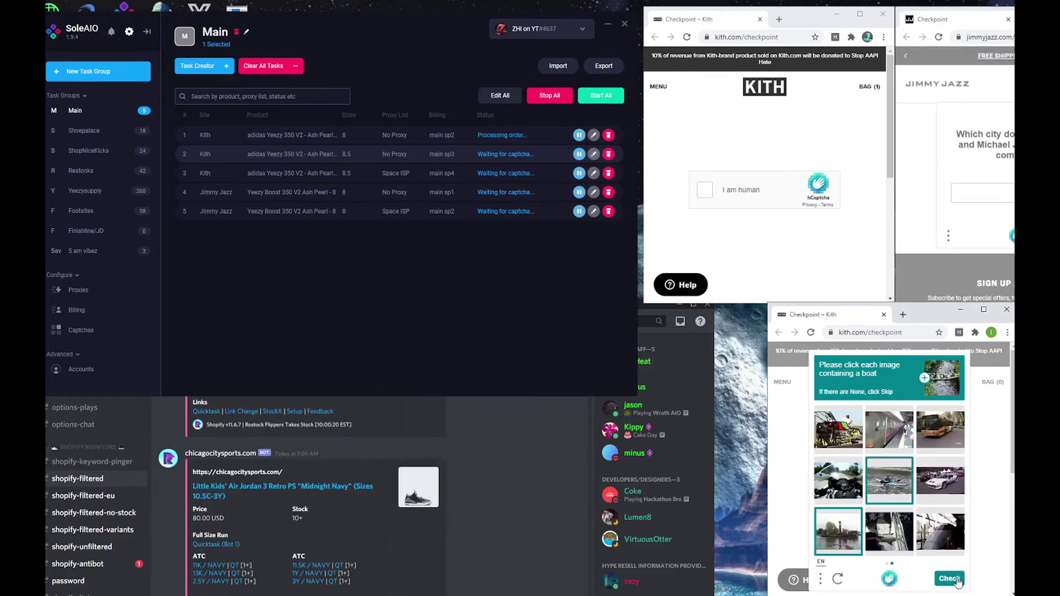
left_click(958, 581)
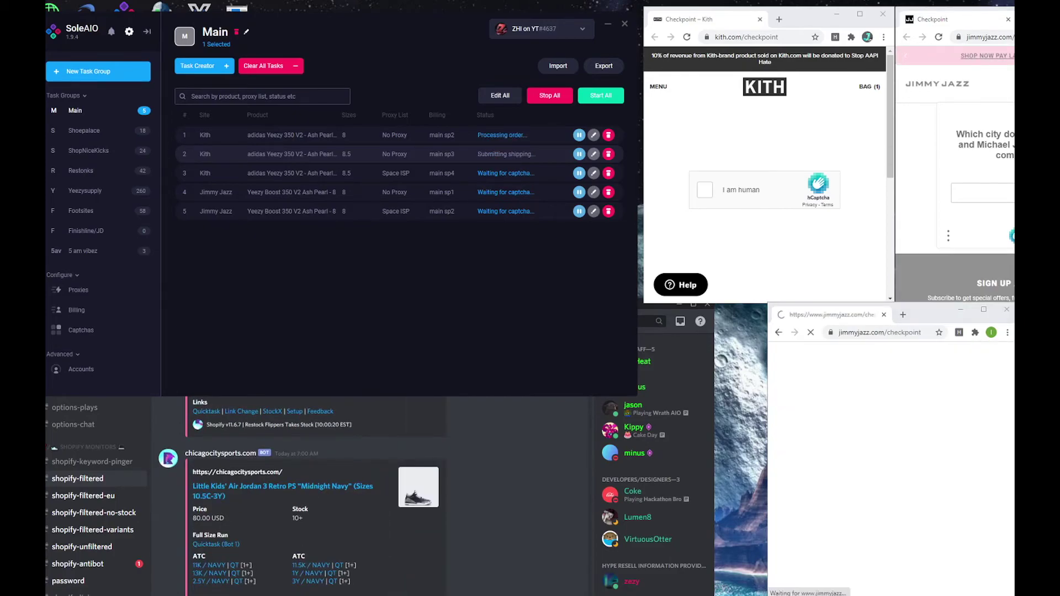